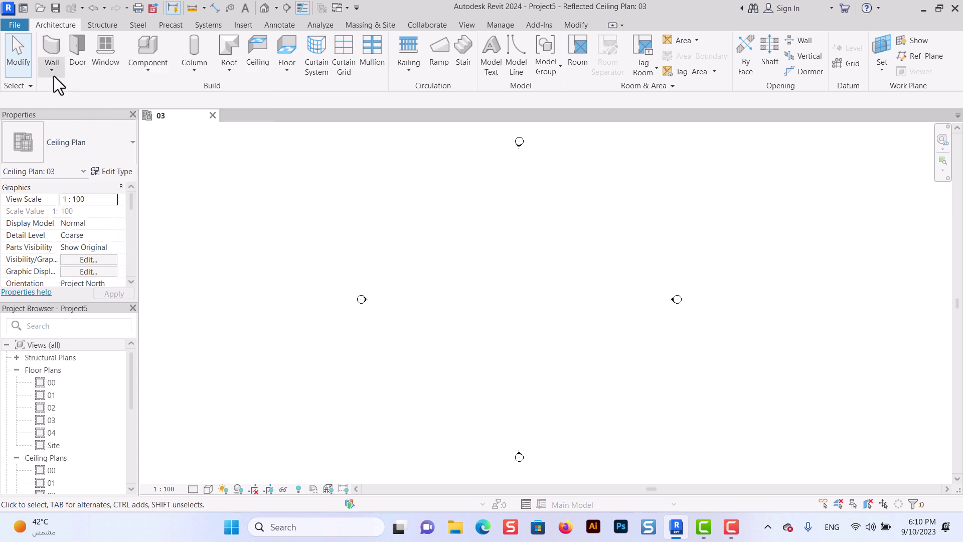
Step: Show the Wall drop-down with the architectural, structural and by-face wall kinds
left_click(52, 73)
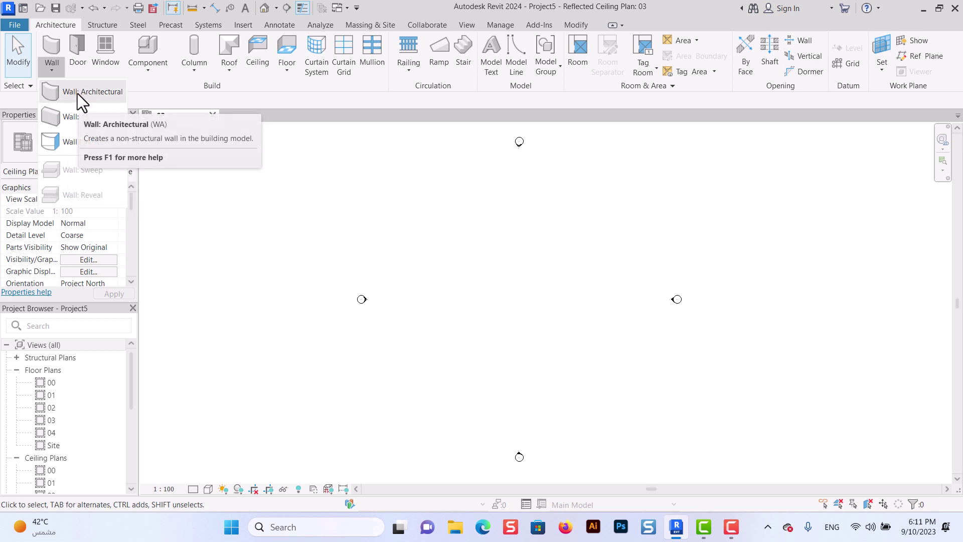
mouse_move(82, 91)
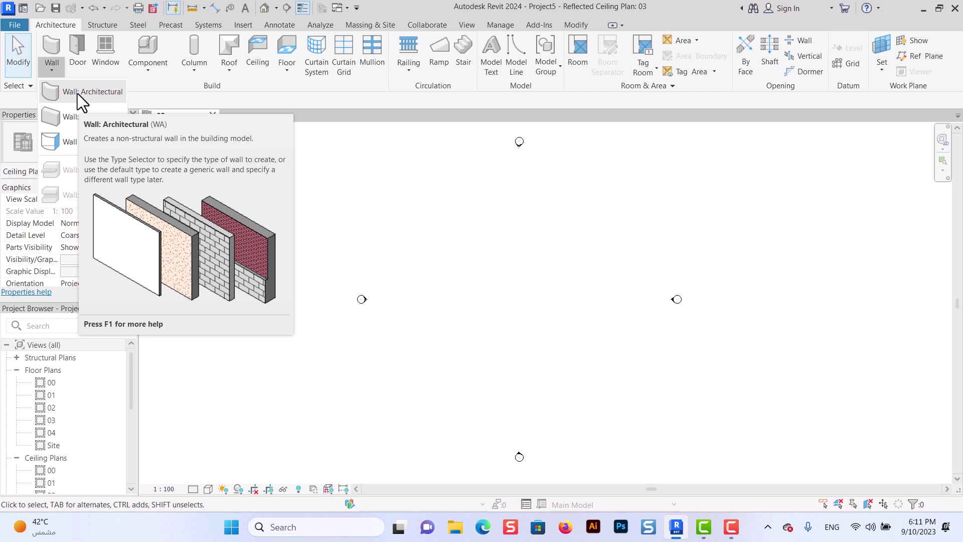
Step: Draw one straight horizontal Generic - 200mm architectural wall above the view centre
left_click(78, 95)
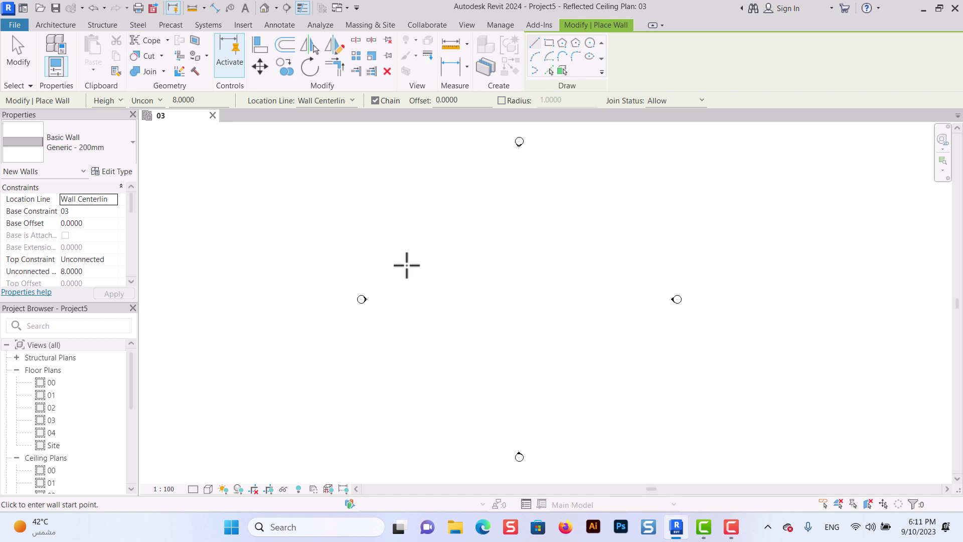
left_click(397, 266)
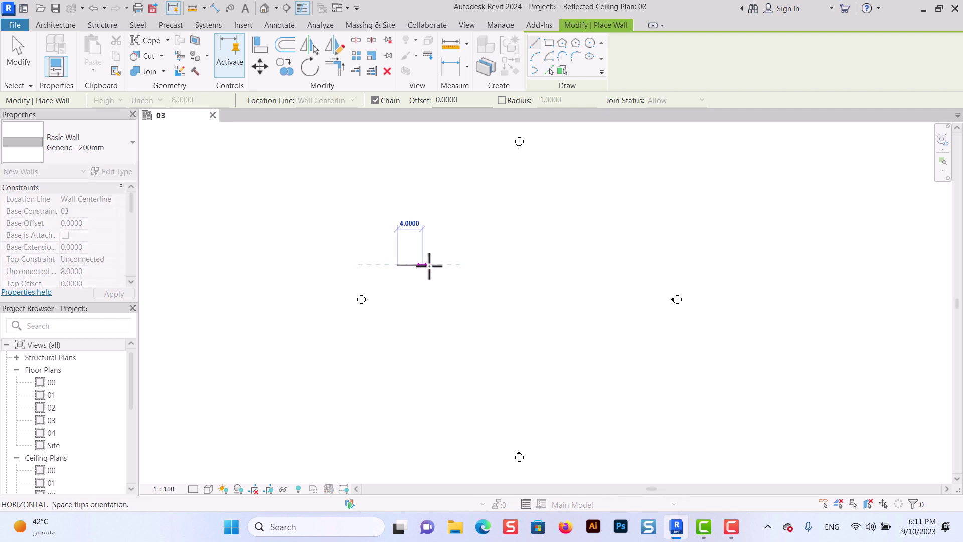
left_click(553, 265)
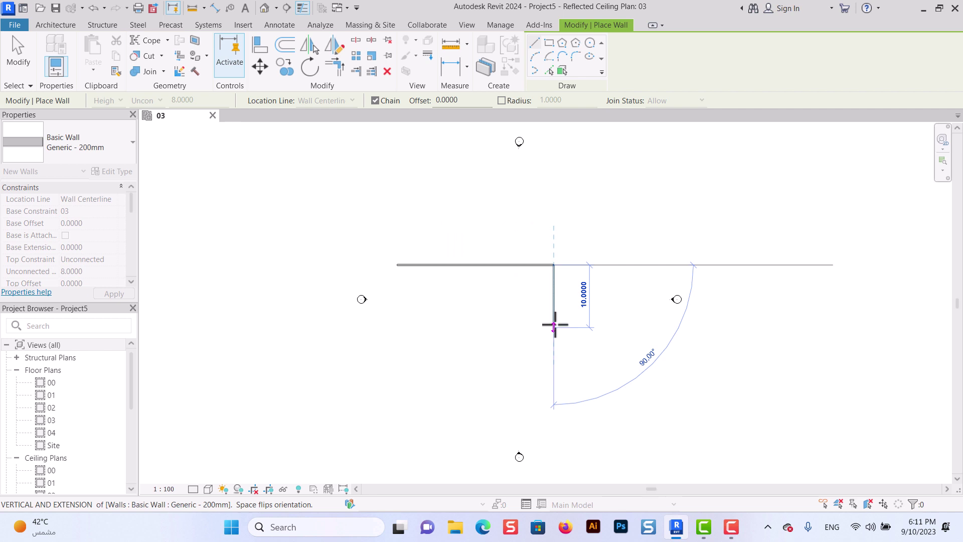
key("Escape")
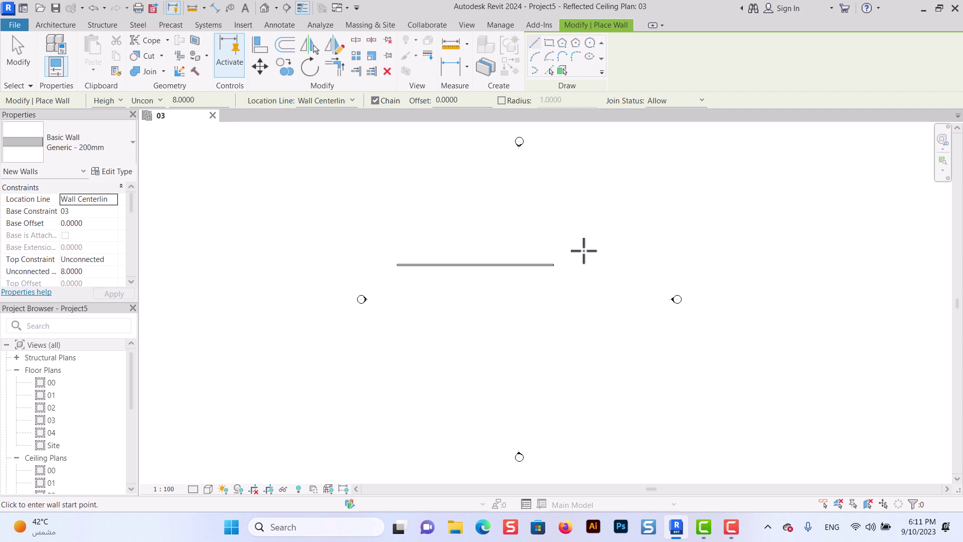
key("Escape")
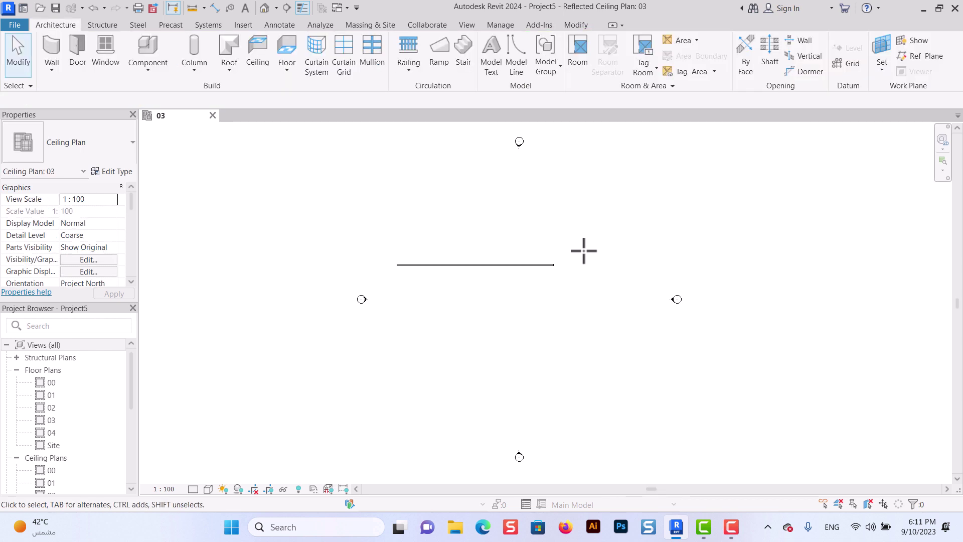
Step: Set the straight wall's length to 15, then lengthen it to 40
left_click(495, 269)
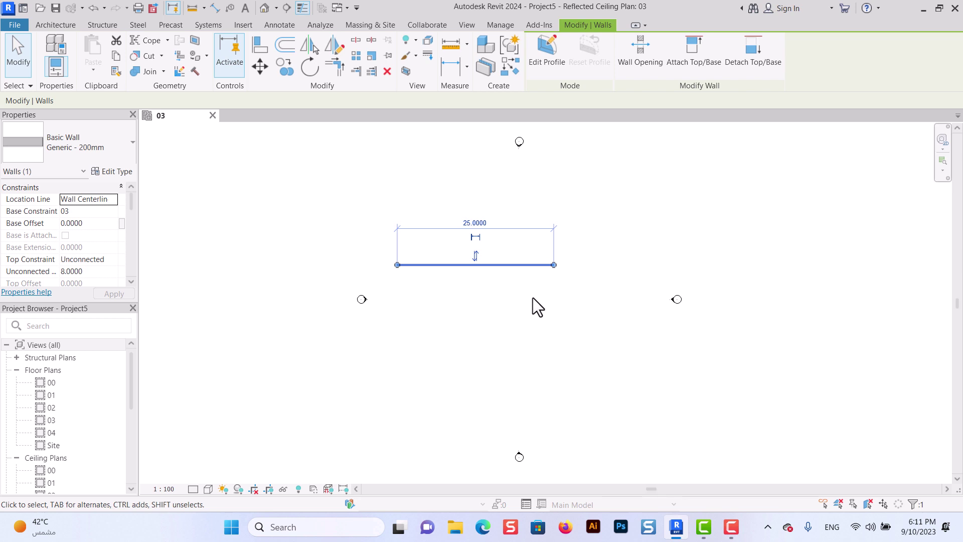
left_click(475, 225)
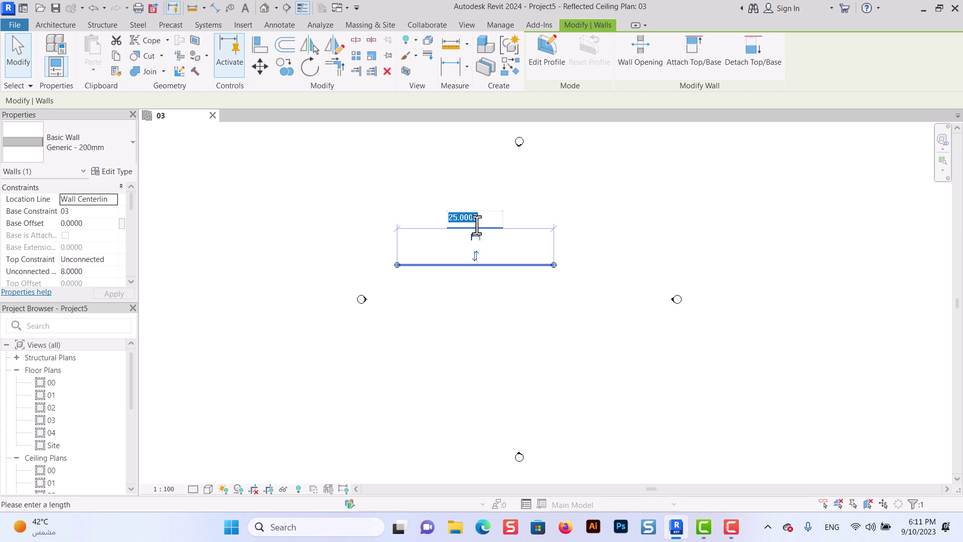
type("1")
type("5")
key("Return")
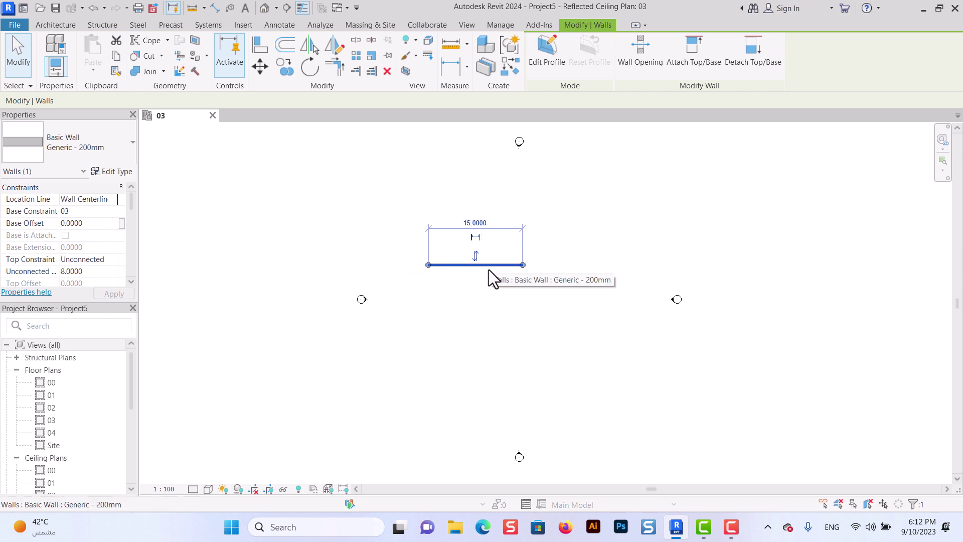
left_click(474, 223)
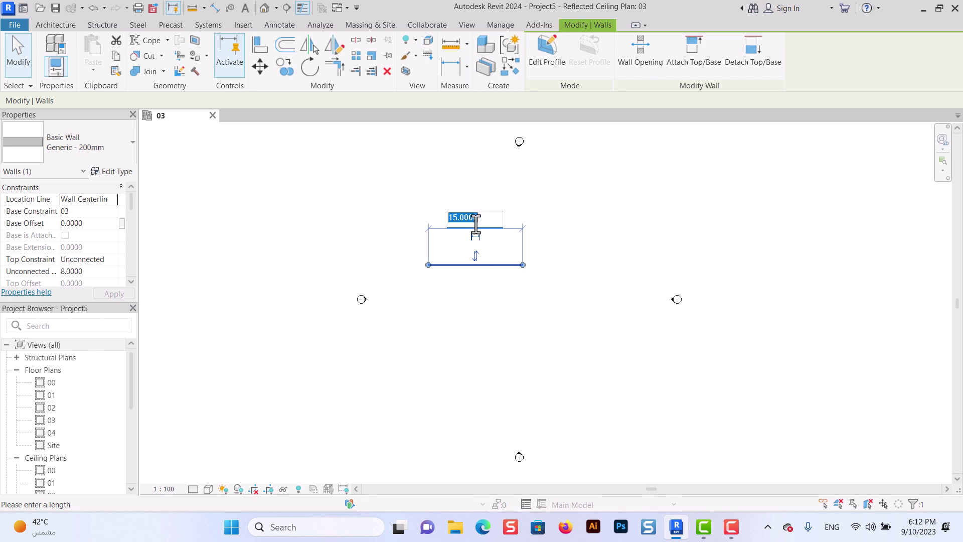
type("40")
key("Return")
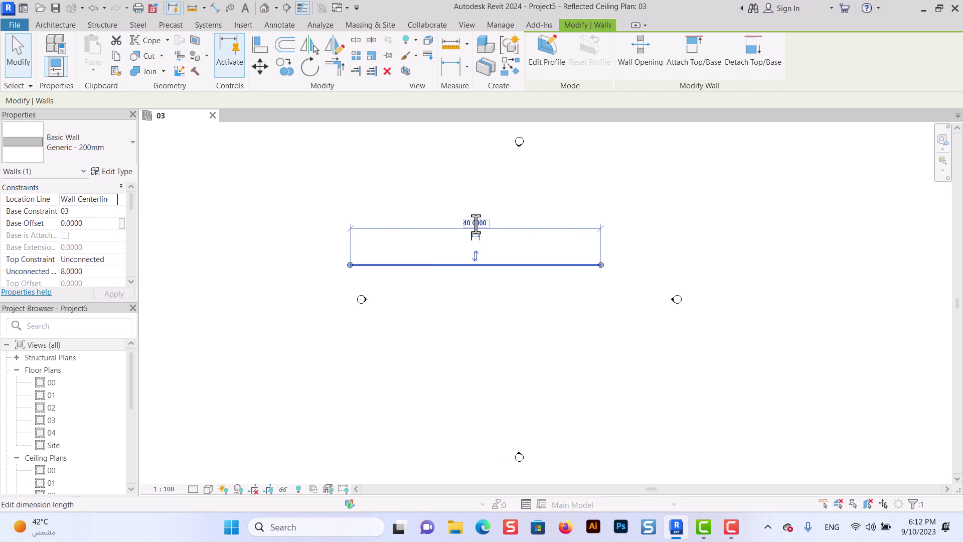
left_click(557, 322)
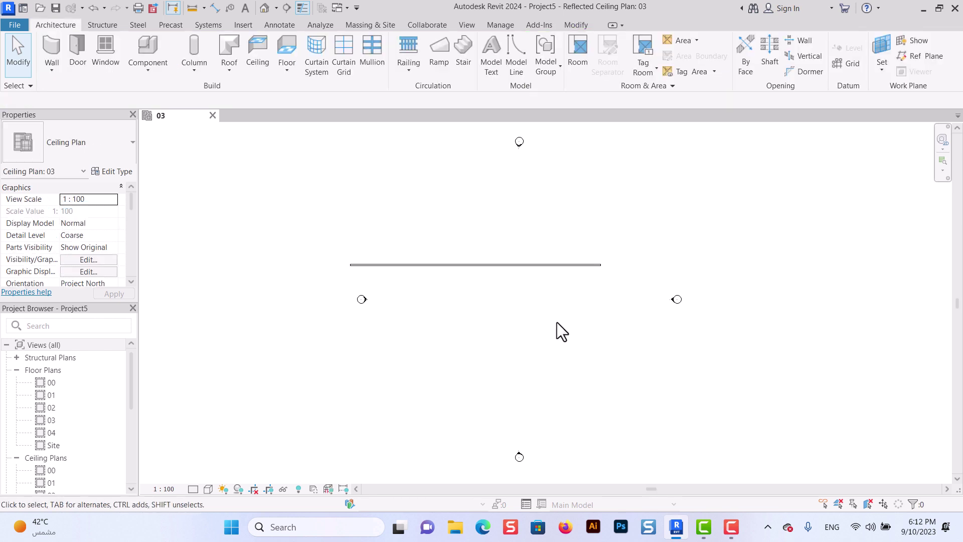
left_click(505, 269)
left_click(507, 290)
middle_click_drag(523, 273, 516, 263)
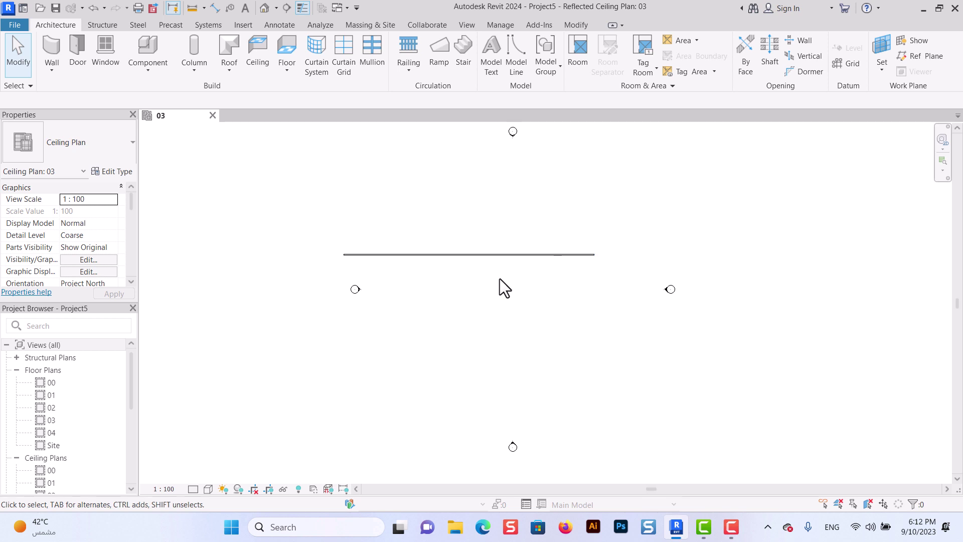
Step: Draw an L-shaped architectural wall below the straight one, its right end turning down 14
left_click(49, 48)
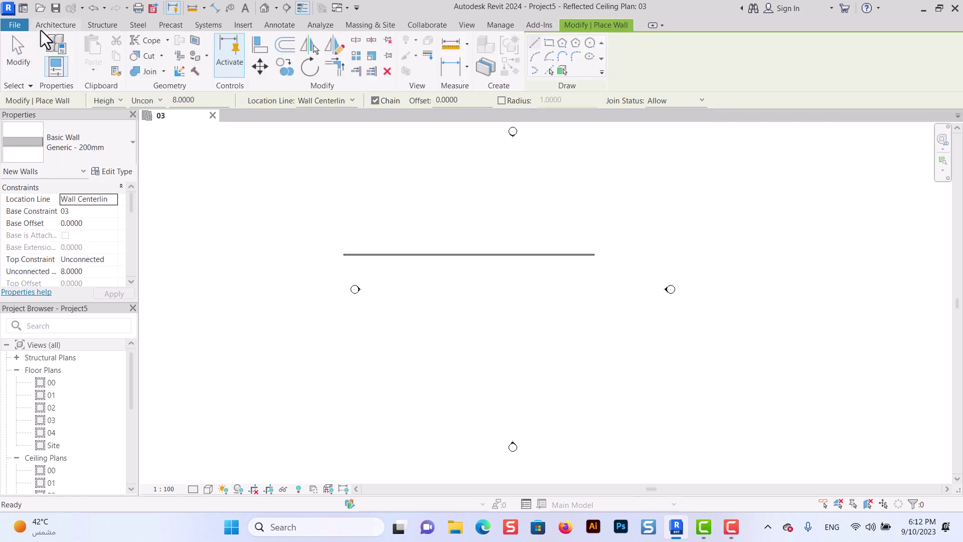
left_click(44, 27)
left_click(51, 72)
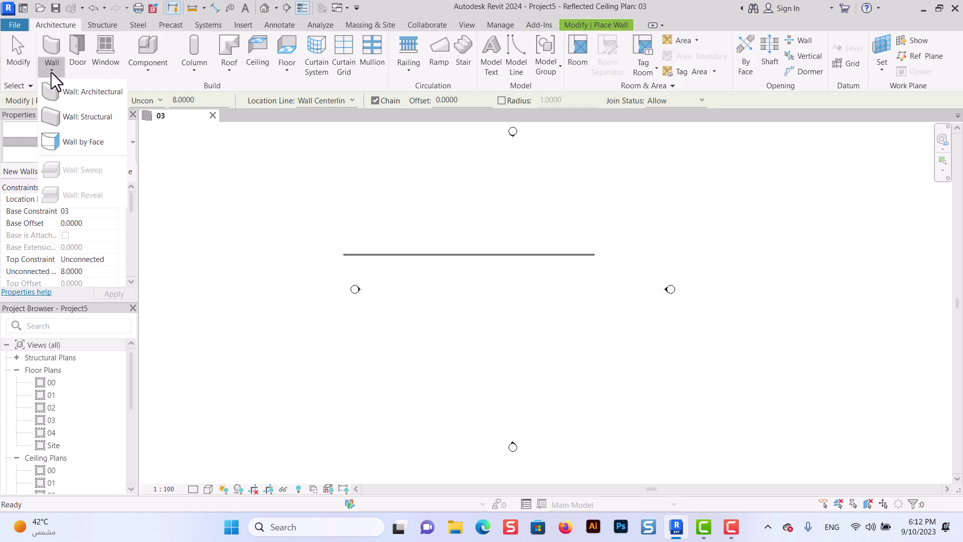
left_click(72, 92)
left_click(421, 298)
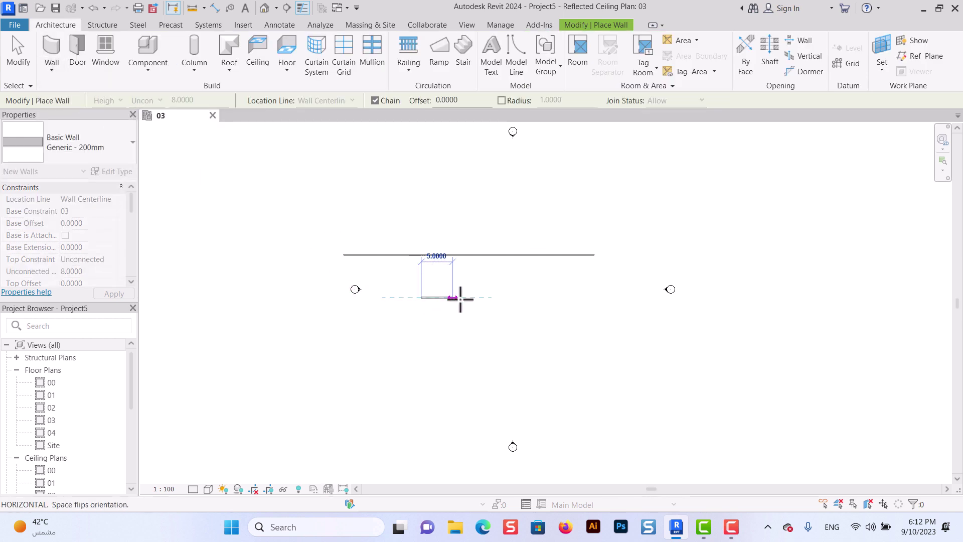
left_click(593, 297)
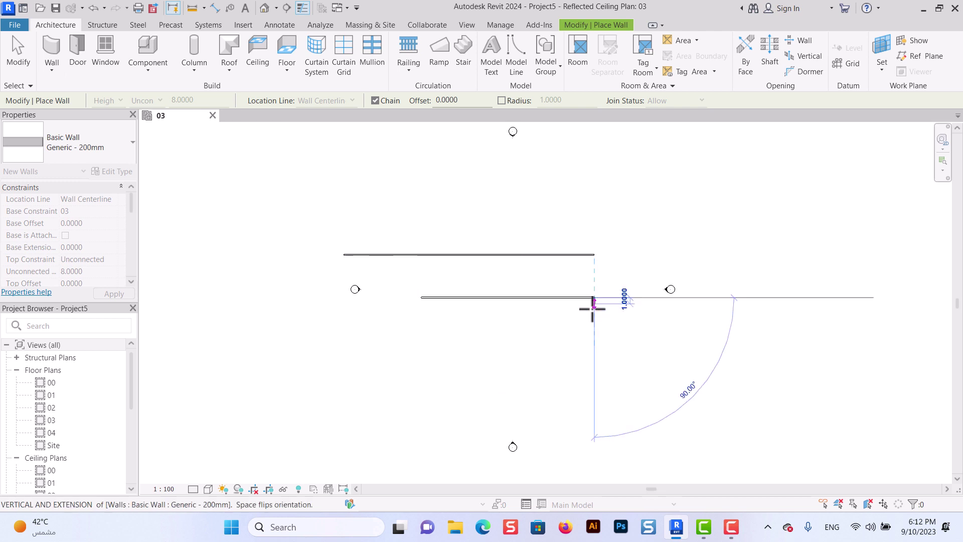
left_click(595, 383)
key("Escape")
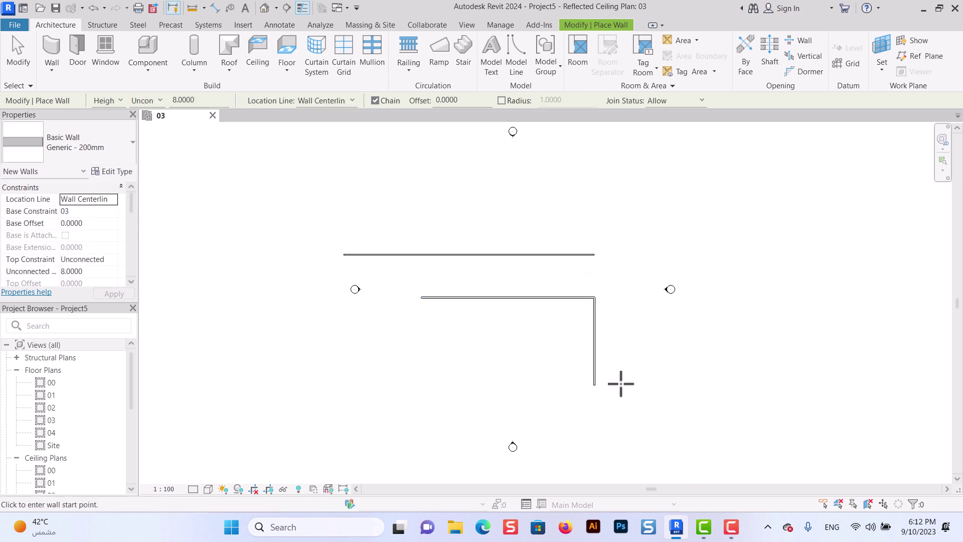
key("Escape")
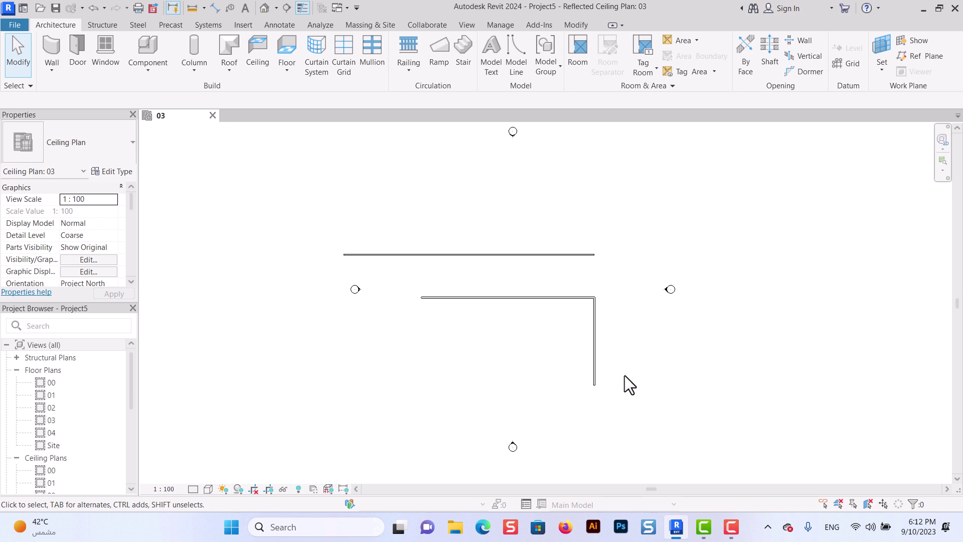
Step: Draw a 24.8 by 10.8 rectangular wall enclosure below the L-shaped wall
left_click(51, 73)
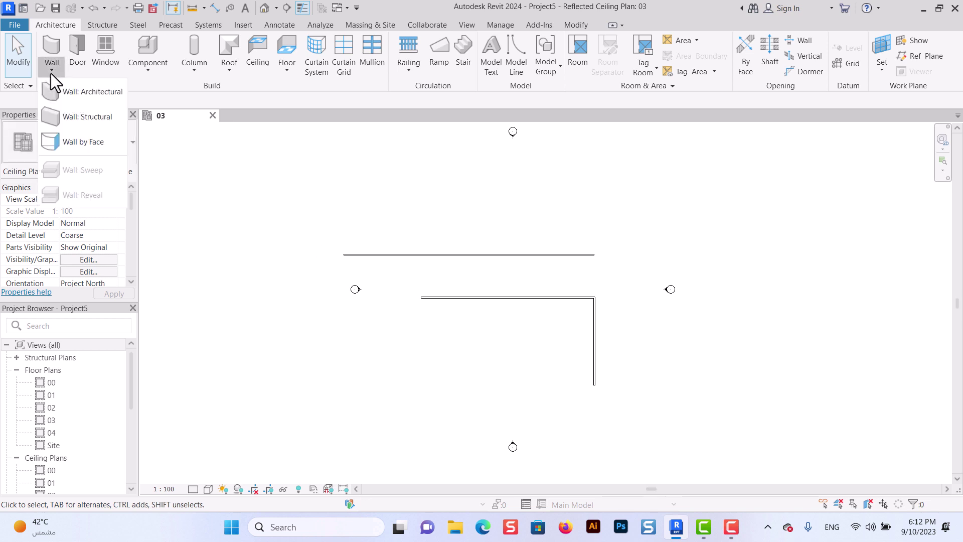
left_click(87, 94)
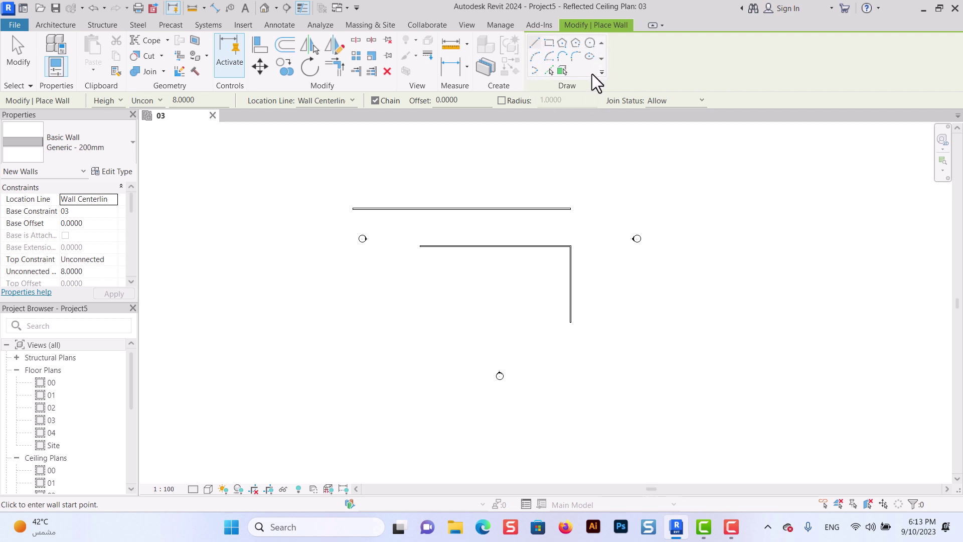
left_click(550, 43)
left_click(400, 287)
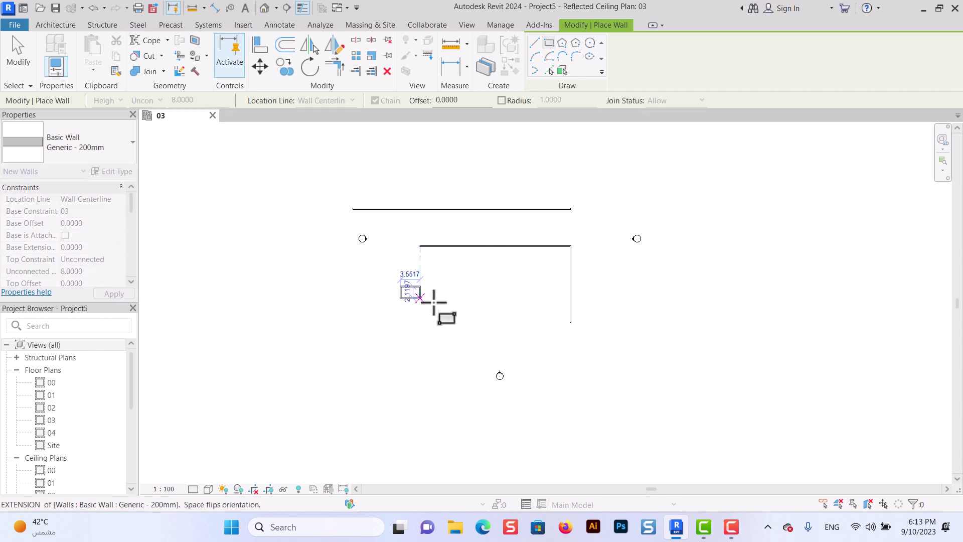
left_click(537, 345)
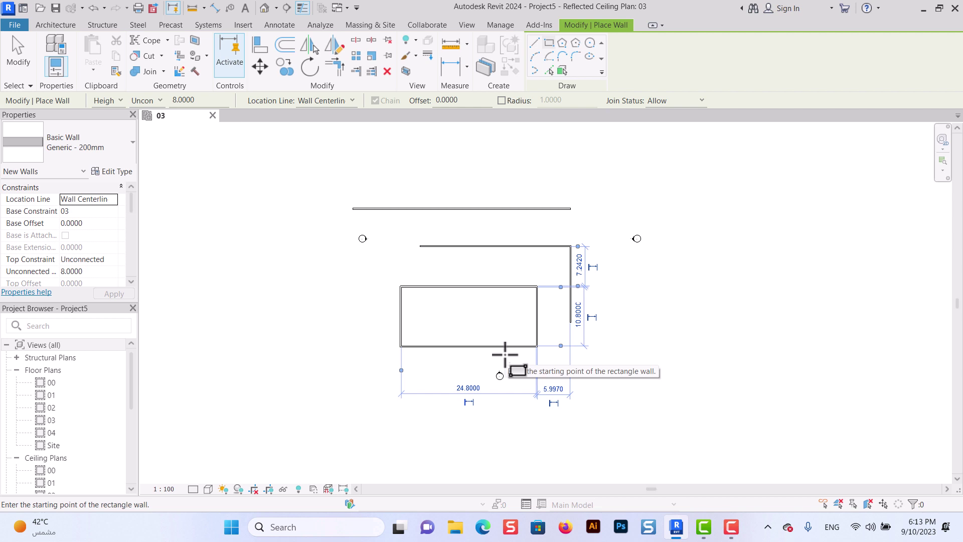
key("Escape")
key("Escape")
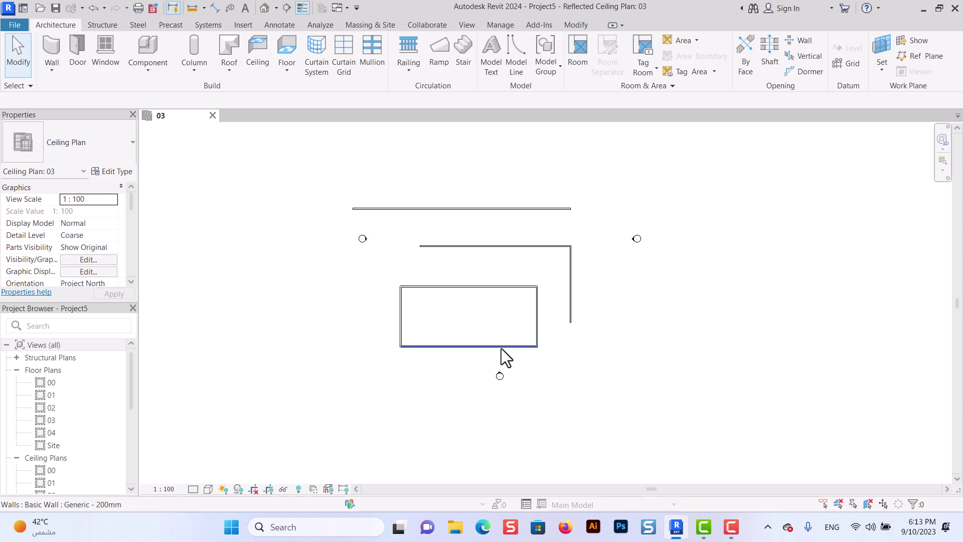
Step: Move the rectangle's bottom wall down, deepening the enclosure from 10.8 to 20
left_click(501, 348)
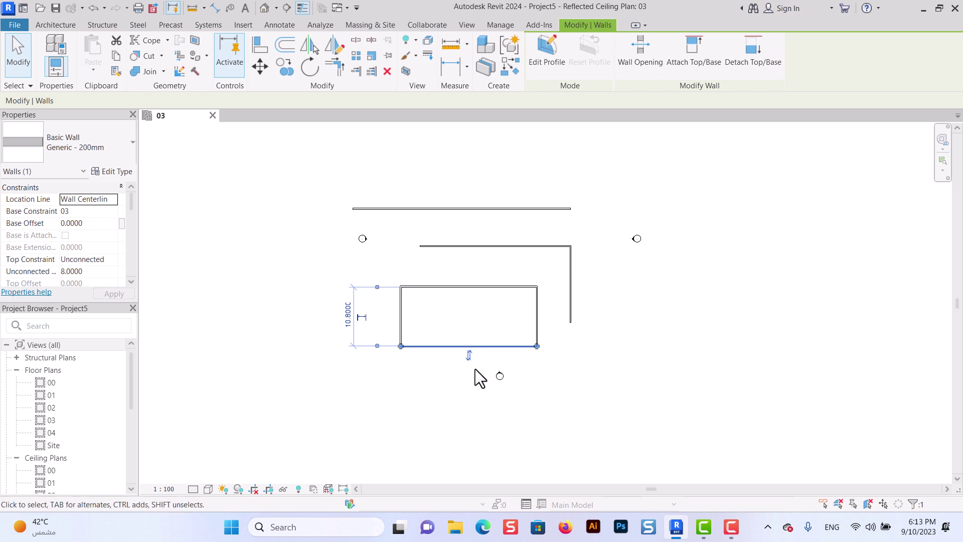
left_click(349, 314)
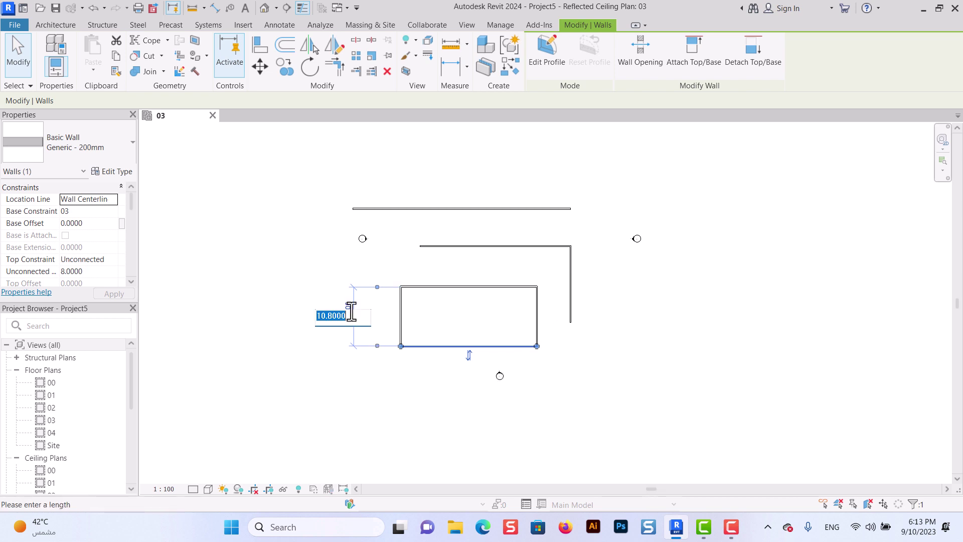
type("20")
key("Return")
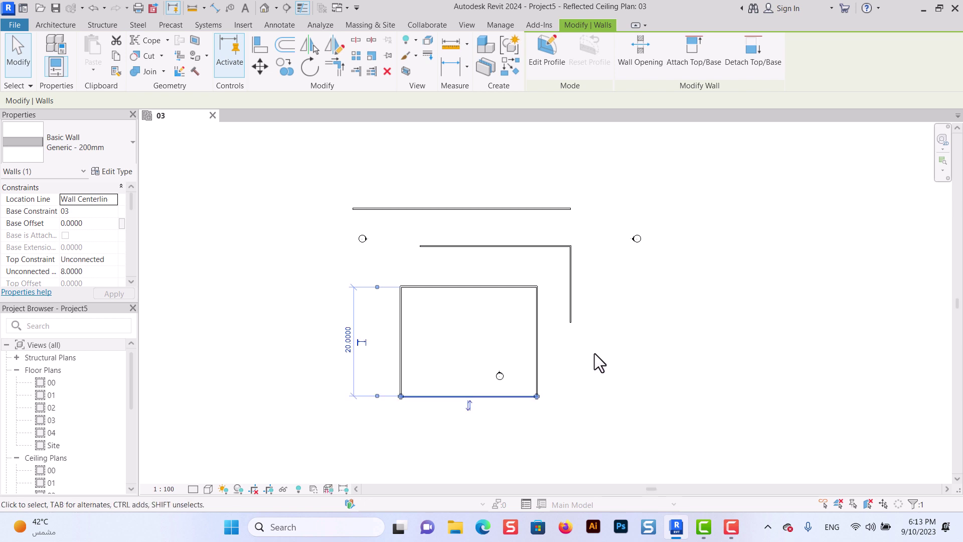
left_click(599, 360)
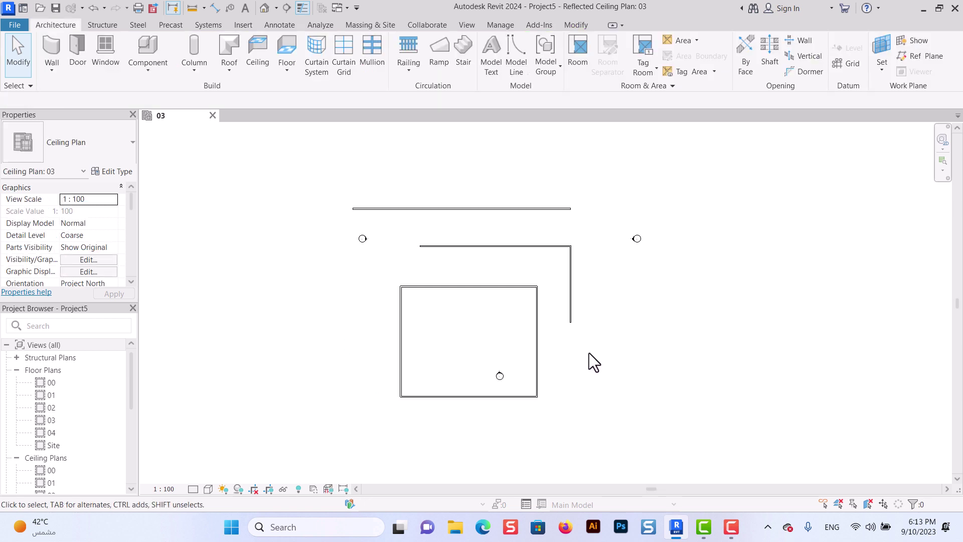
scroll(513, 332, "down", 2)
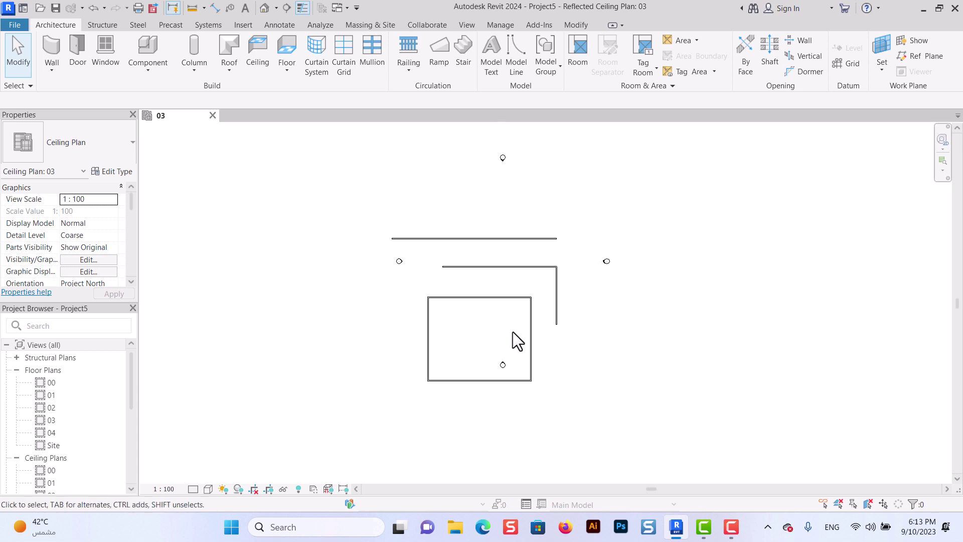
Step: Draw a radius-11 circular wall centred just above the straight wall
left_click(53, 71)
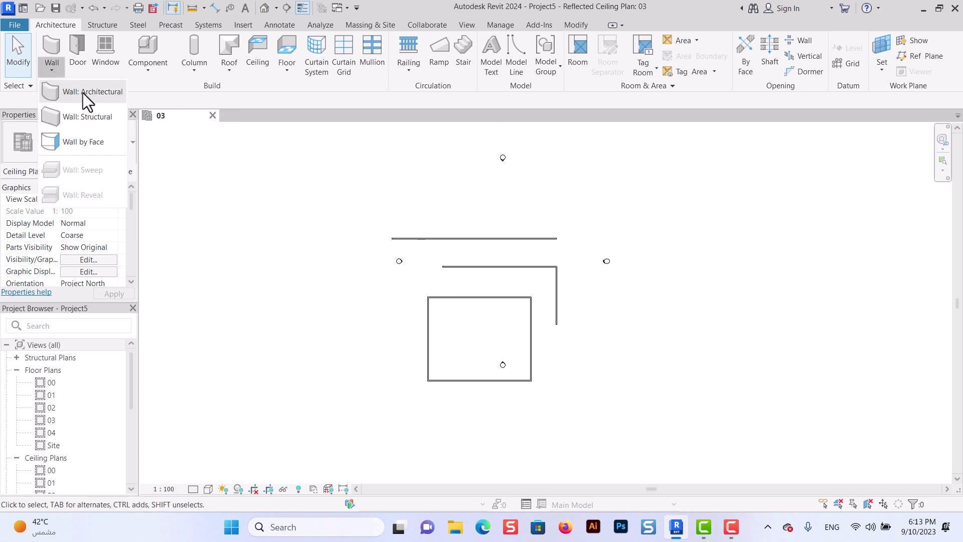
left_click(83, 92)
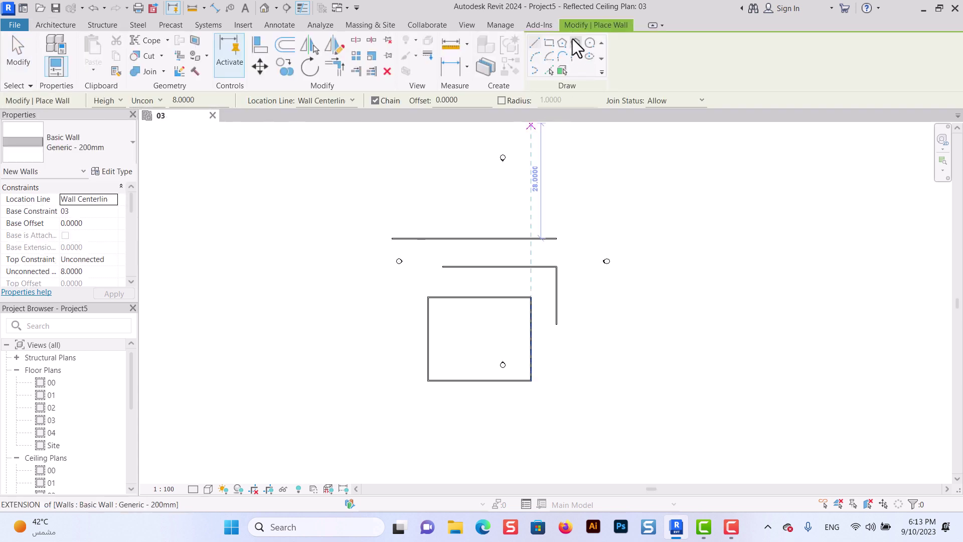
left_click(590, 44)
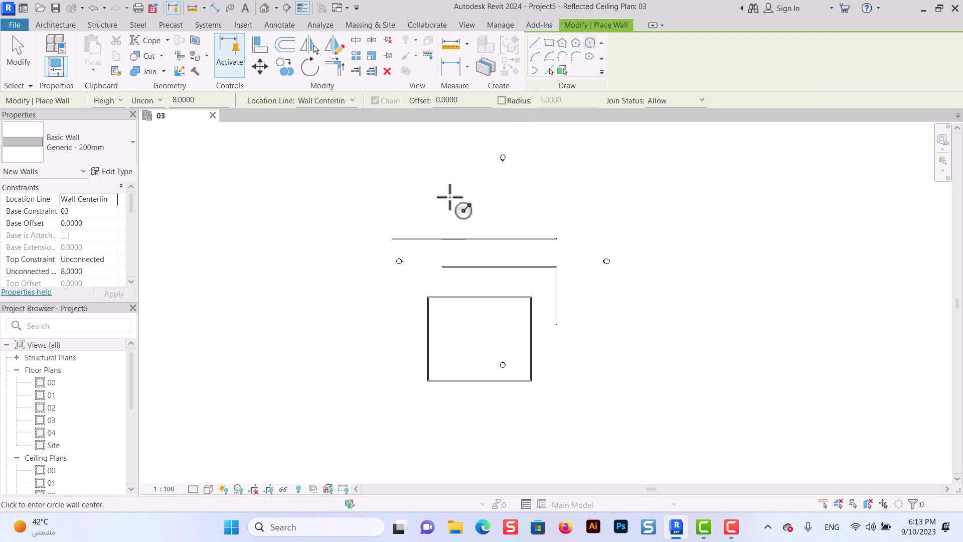
left_click(449, 197)
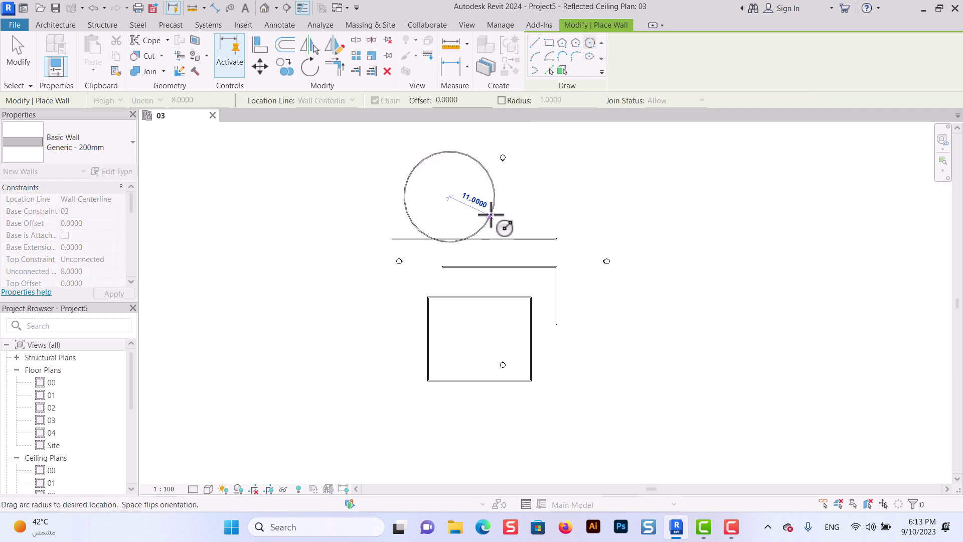
left_click(491, 213)
scroll(469, 165, "down", 2)
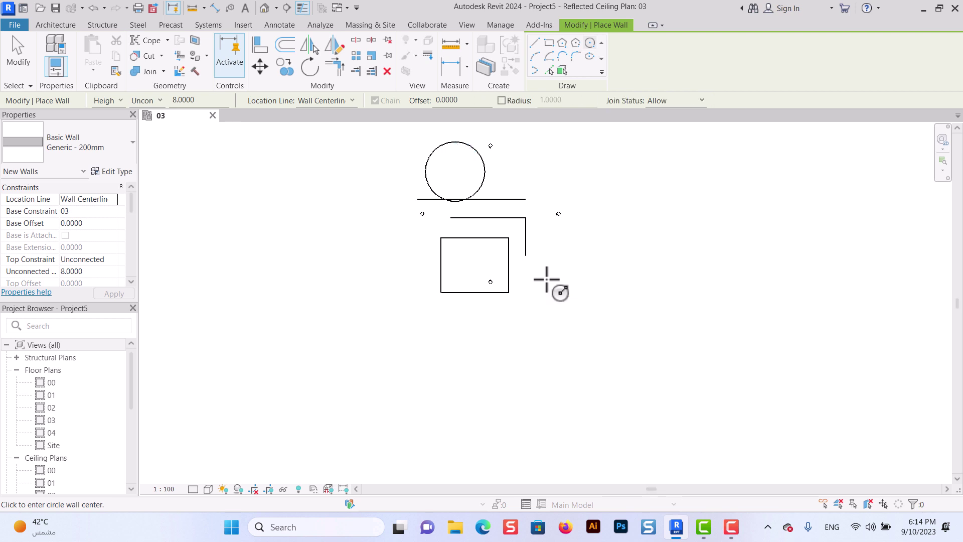
key("Escape")
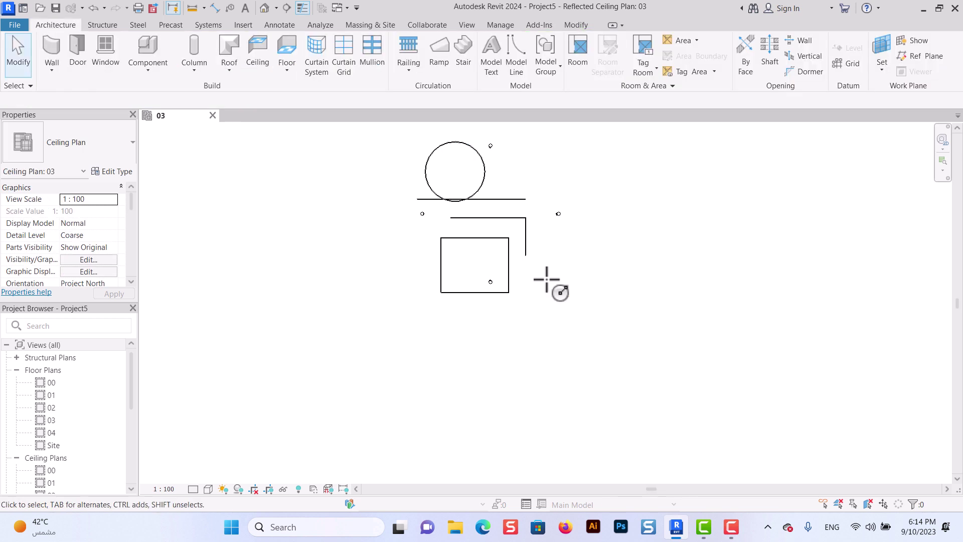
Step: Draw a six-sided inscribed polygon wall of radius 11 right of the rectangle
left_click(50, 71)
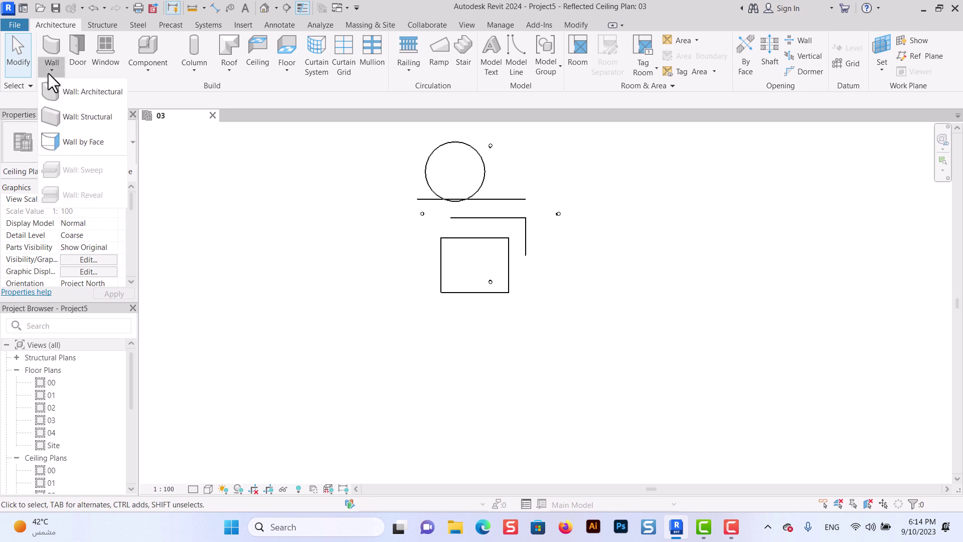
left_click(80, 95)
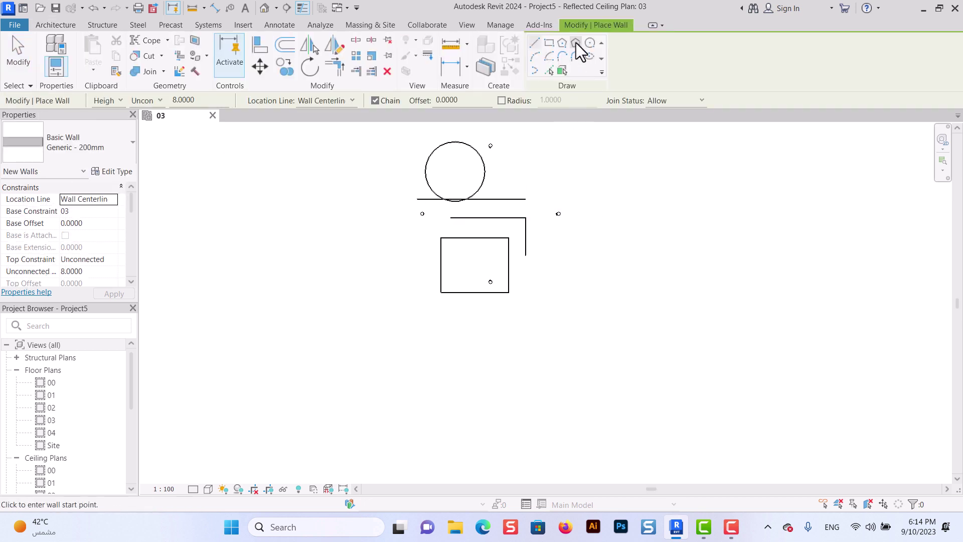
left_click(561, 43)
left_click(562, 286)
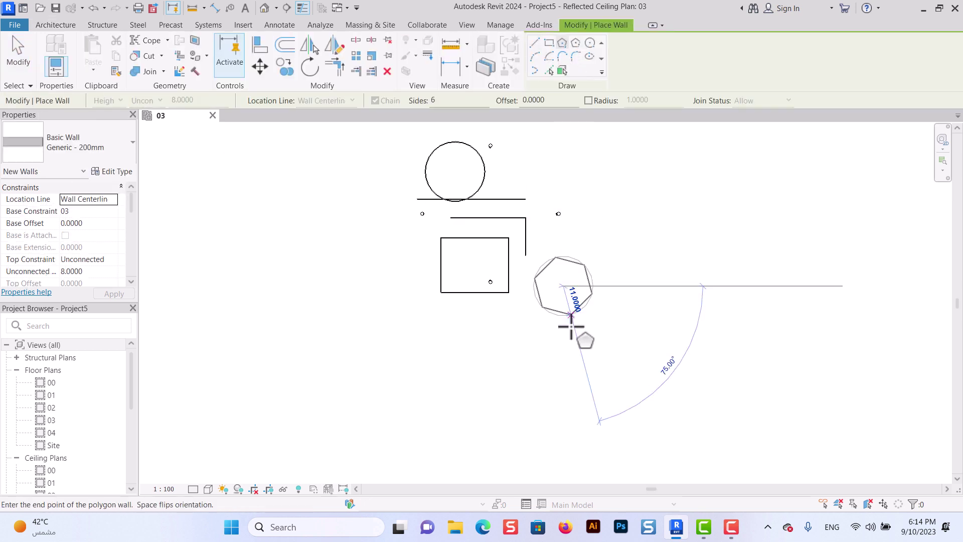
left_click(570, 320)
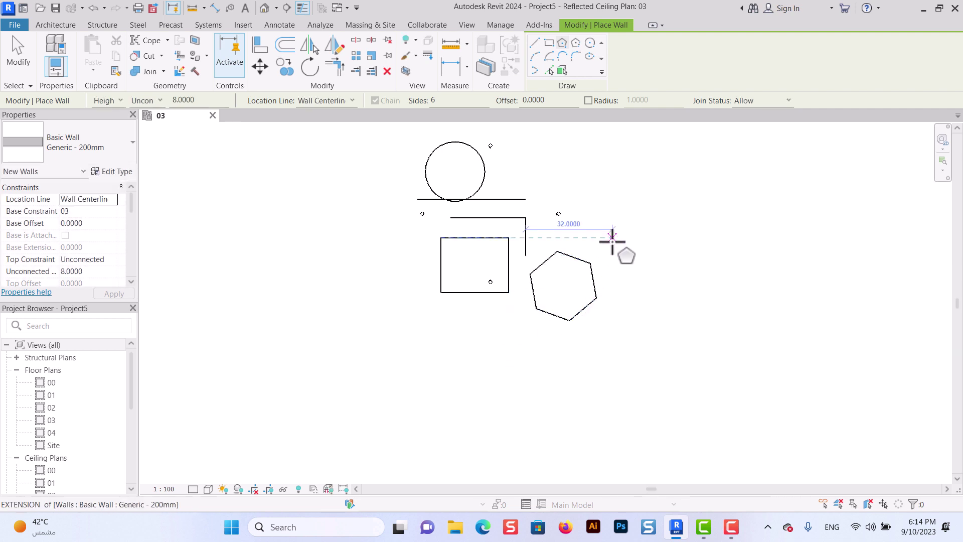
Step: Draw a Start-End-Radius arc wall spanning 39, curving upward below-left of the rectangle
left_click(535, 57)
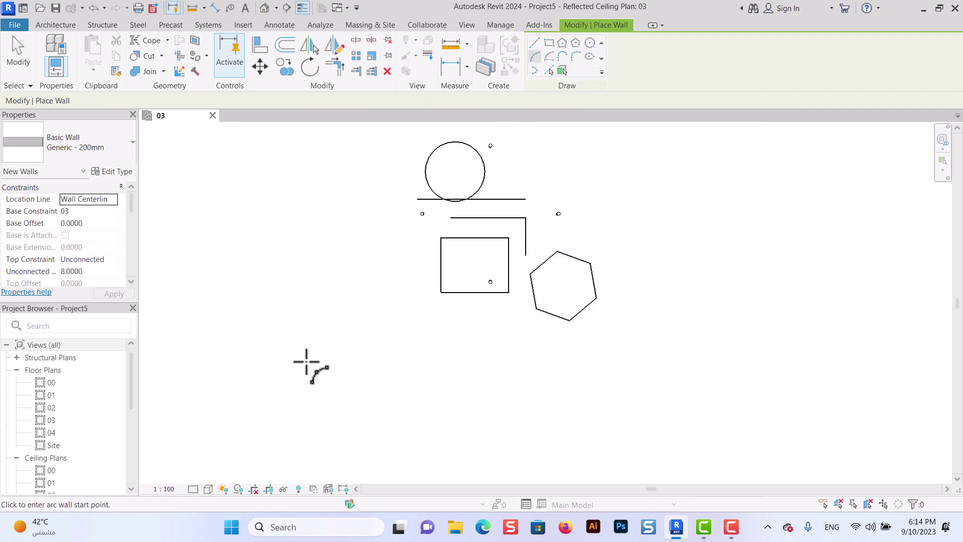
left_click(326, 324)
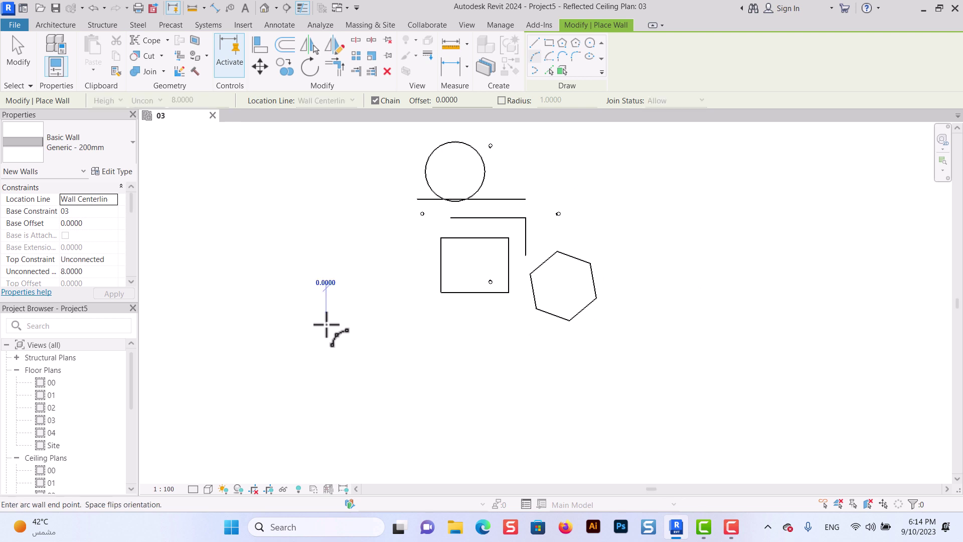
left_click(436, 323)
left_click(384, 285)
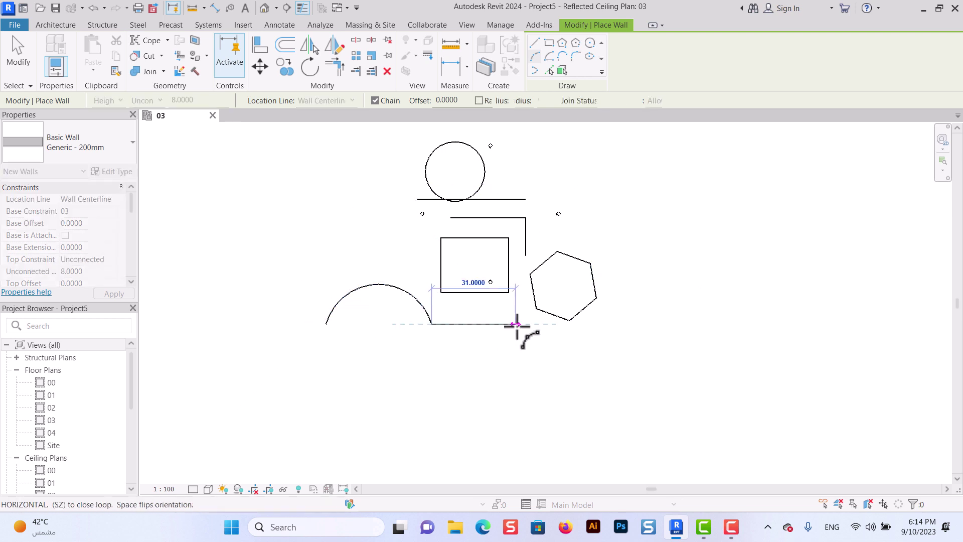
left_click(18, 48)
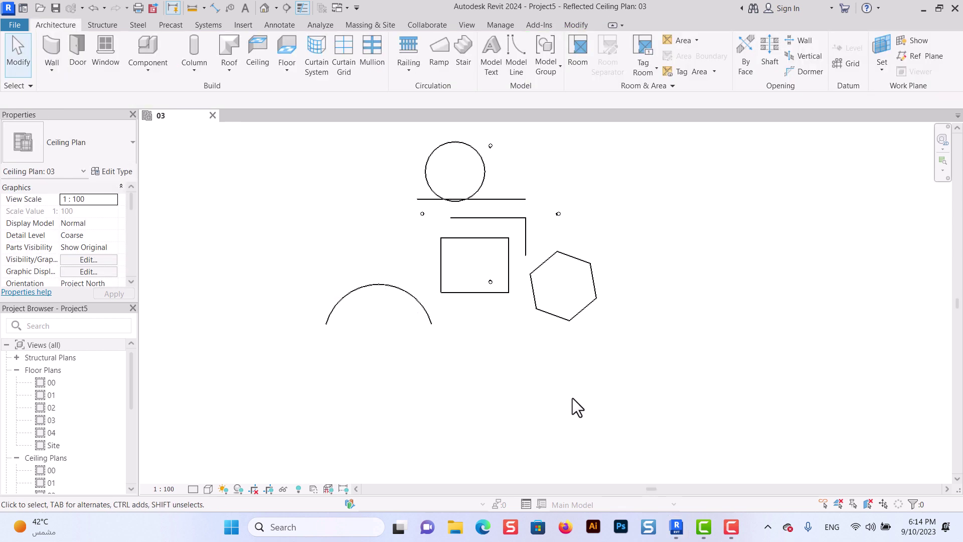